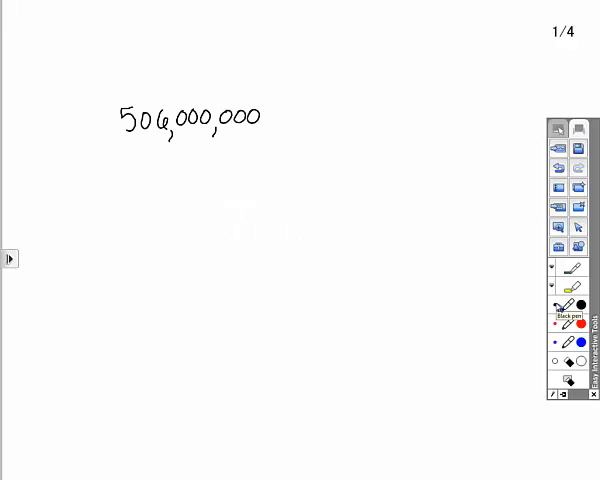
# - Begin handwriting the Hz label after the number 506,000,000 on page 1
pyautogui.moveTo(274, 110)
pyautogui.mouseDown()
pyautogui.moveTo(274, 127)
pyautogui.moveTo(281, 127)
pyautogui.mouseUp()
# - Finish the handwritten Hz label after 506,000,000
pyautogui.moveTo(284, 120); pyautogui.dragTo(295, 130)
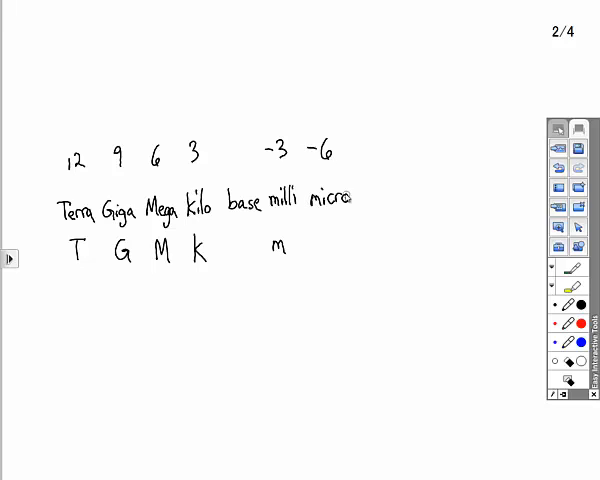
# - Write μ under micro, then add nano with exponent -9 and symbol n
pyautogui.moveTo(317, 240); pyautogui.dragTo(331, 254)
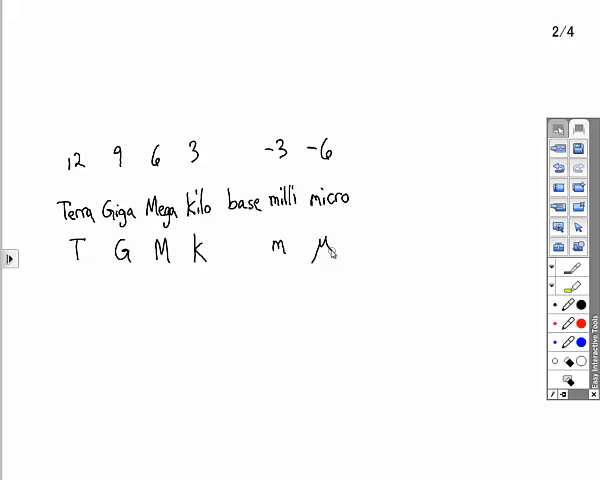
pyautogui.moveTo(355, 152); pyautogui.dragTo(365, 152)
pyautogui.moveTo(373, 142); pyautogui.dragTo(376, 162)
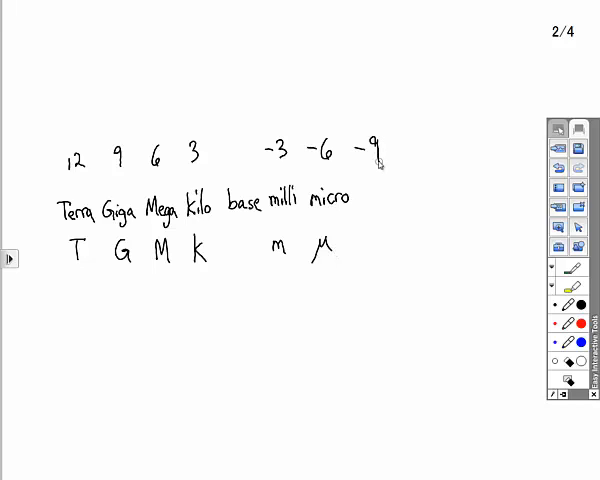
pyautogui.moveTo(362, 205); pyautogui.dragTo(391, 201)
pyautogui.moveTo(366, 256); pyautogui.dragTo(375, 253)
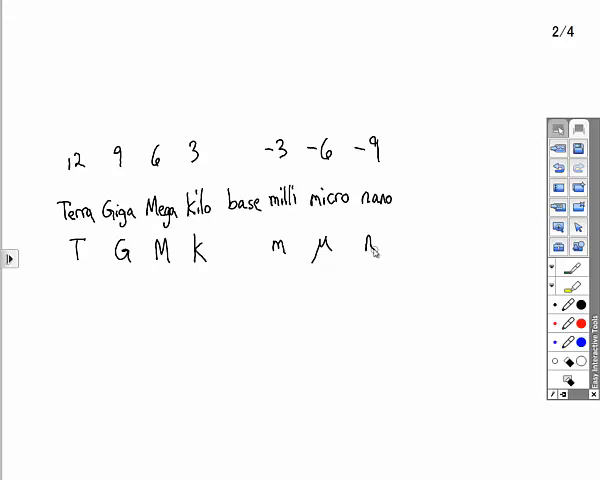
# - Add picro with exponent -12 and symbol p to finish the prefix table
pyautogui.moveTo(405, 150); pyautogui.dragTo(412, 150)
pyautogui.moveTo(418, 141); pyautogui.dragTo(418, 158)
pyautogui.moveTo(422, 143); pyautogui.dragTo(433, 158)
pyautogui.moveTo(408, 196)
pyautogui.mouseDown()
pyautogui.moveTo(414, 210)
pyautogui.moveTo(443, 200)
pyautogui.mouseUp()
pyautogui.moveTo(411, 244); pyautogui.dragTo(418, 258)
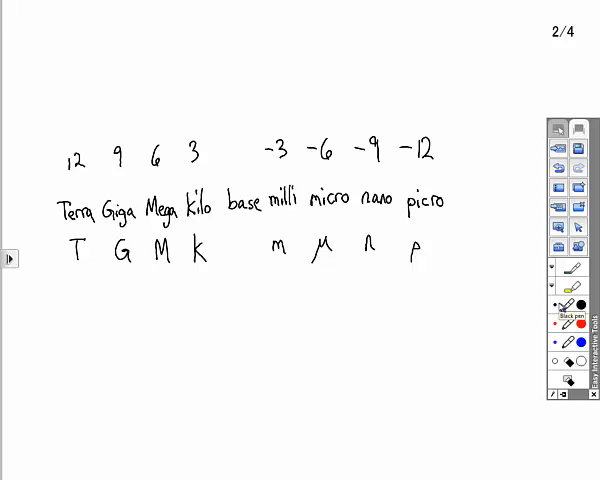
# - Back on page 1, strike out two 000 groups and write 506 MHz below
pyautogui.press('pageup')
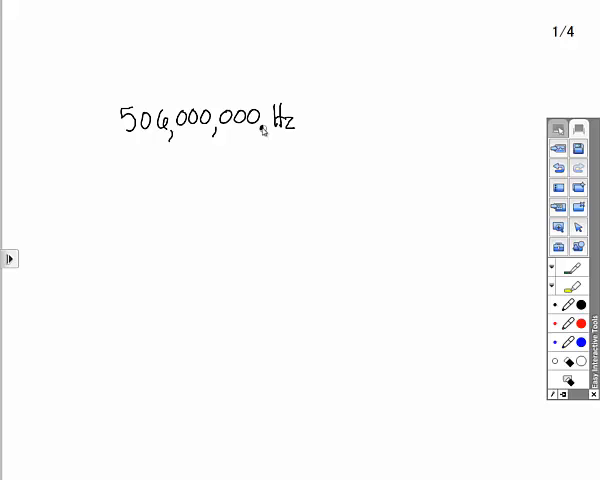
pyautogui.moveTo(217, 117)
pyautogui.mouseDown()
pyautogui.moveTo(260, 117)
pyautogui.moveTo(222, 135)
pyautogui.mouseUp()
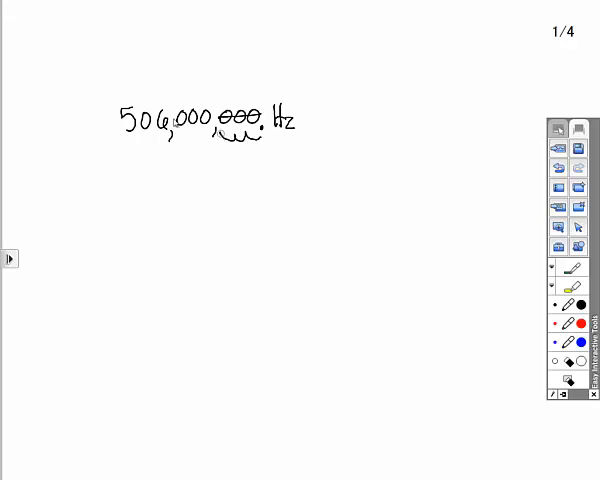
pyautogui.moveTo(175, 118)
pyautogui.mouseDown()
pyautogui.moveTo(212, 117)
pyautogui.moveTo(189, 139)
pyautogui.moveTo(174, 135)
pyautogui.mouseUp()
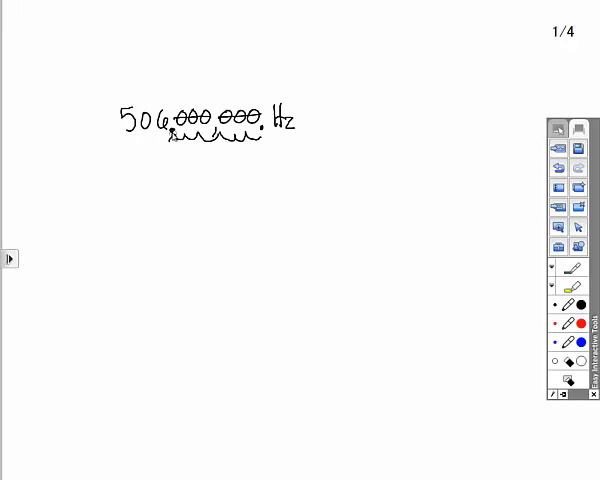
pyautogui.moveTo(134, 172)
pyautogui.mouseDown()
pyautogui.moveTo(140, 191)
pyautogui.moveTo(156, 177)
pyautogui.moveTo(168, 192)
pyautogui.moveTo(196, 190)
pyautogui.moveTo(207, 181)
pyautogui.moveTo(203, 191)
pyautogui.moveTo(211, 190)
pyautogui.mouseUp()
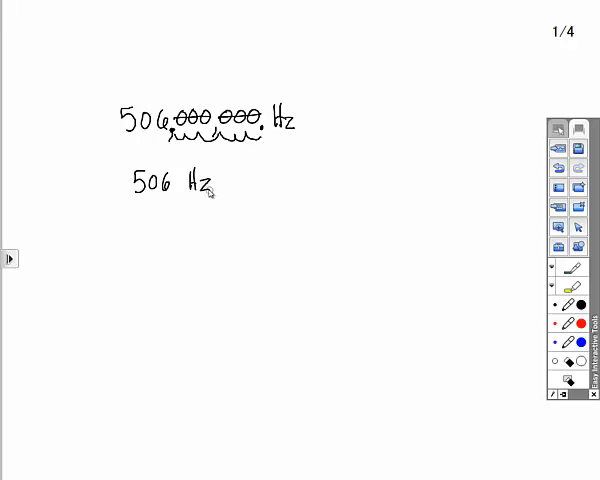
pyautogui.moveTo(176, 173)
pyautogui.mouseDown()
pyautogui.moveTo(176, 191)
pyautogui.moveTo(180, 186)
pyautogui.moveTo(185, 194)
pyautogui.mouseUp()
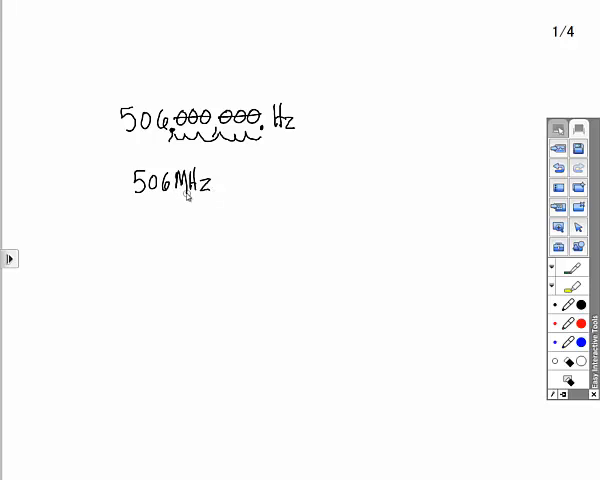